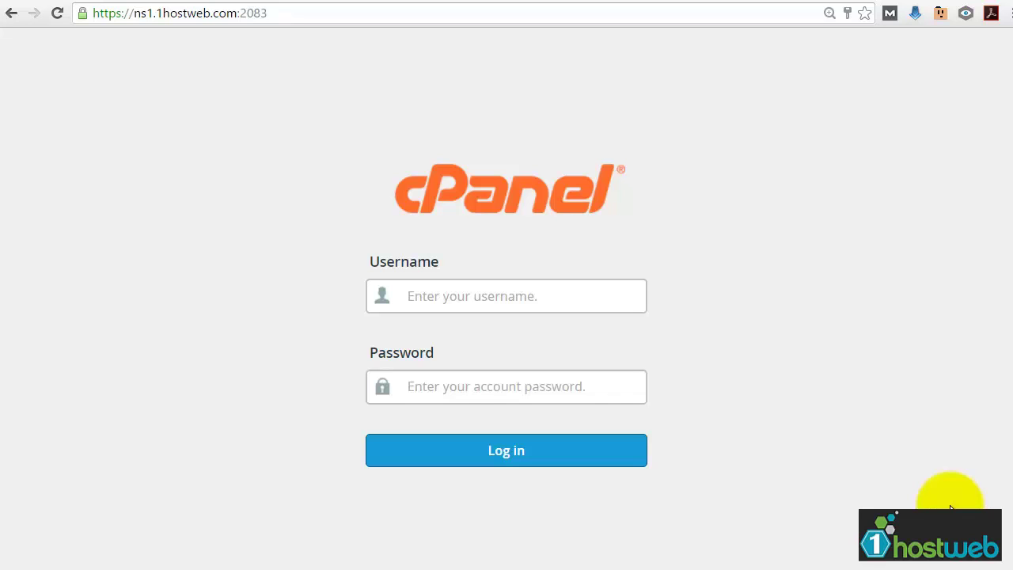
# Step: Log in to cPanel with the hosting account's username and password
pyautogui.click(535, 297)
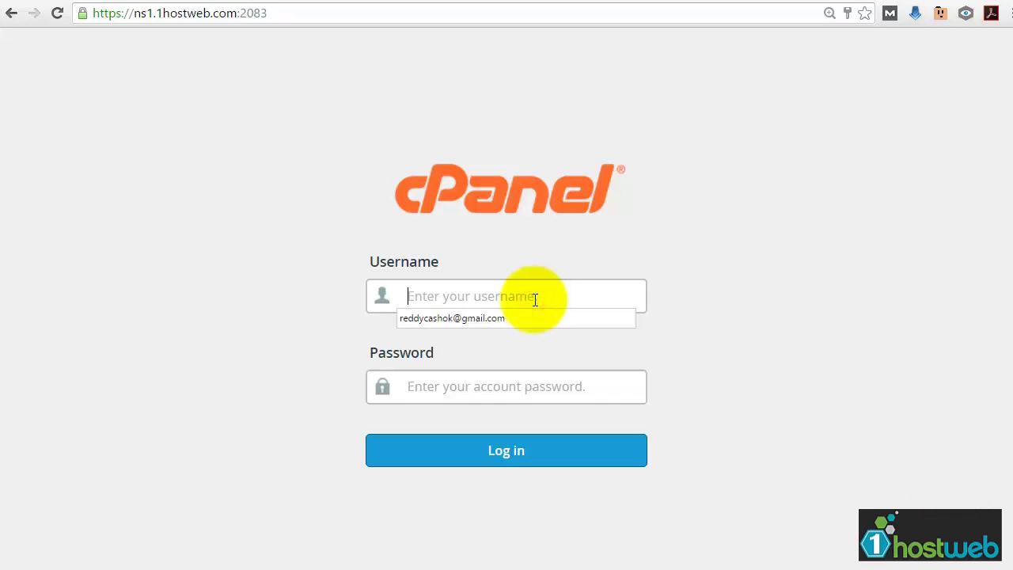
pyautogui.write('sear')
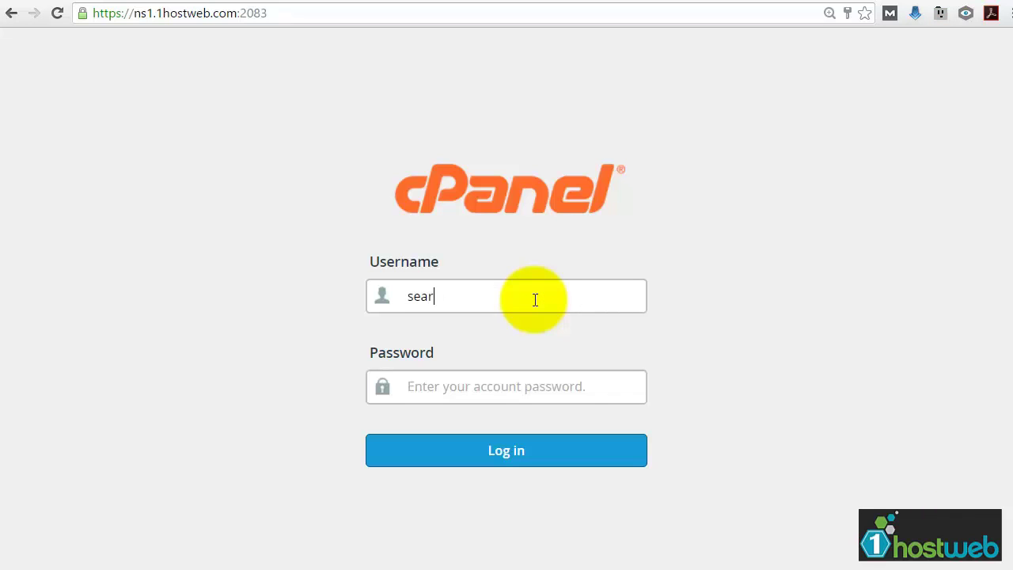
pyautogui.write('chinfo')
pyautogui.press('Tab')
pyautogui.write('•••••••••')
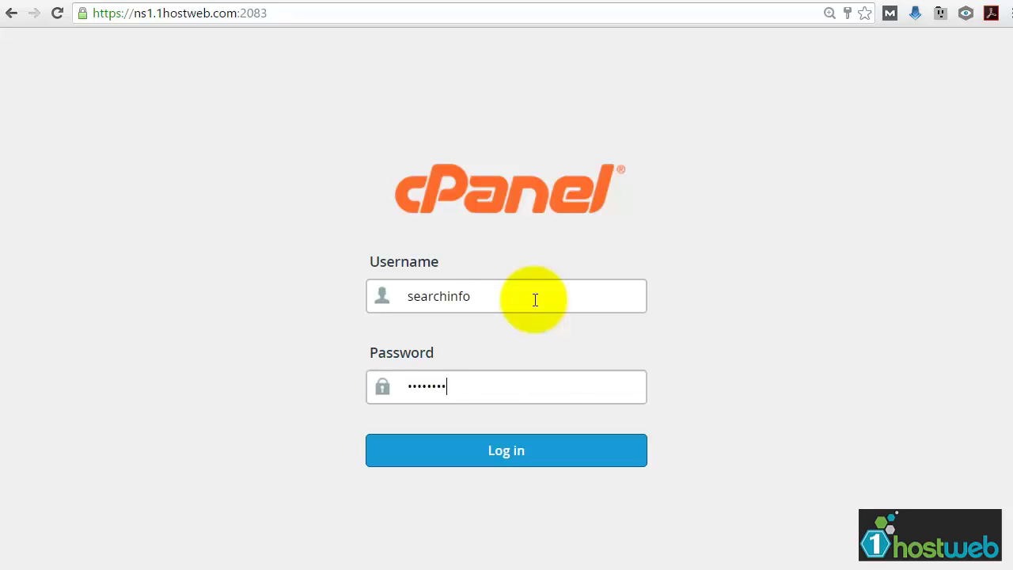
pyautogui.press('Return')
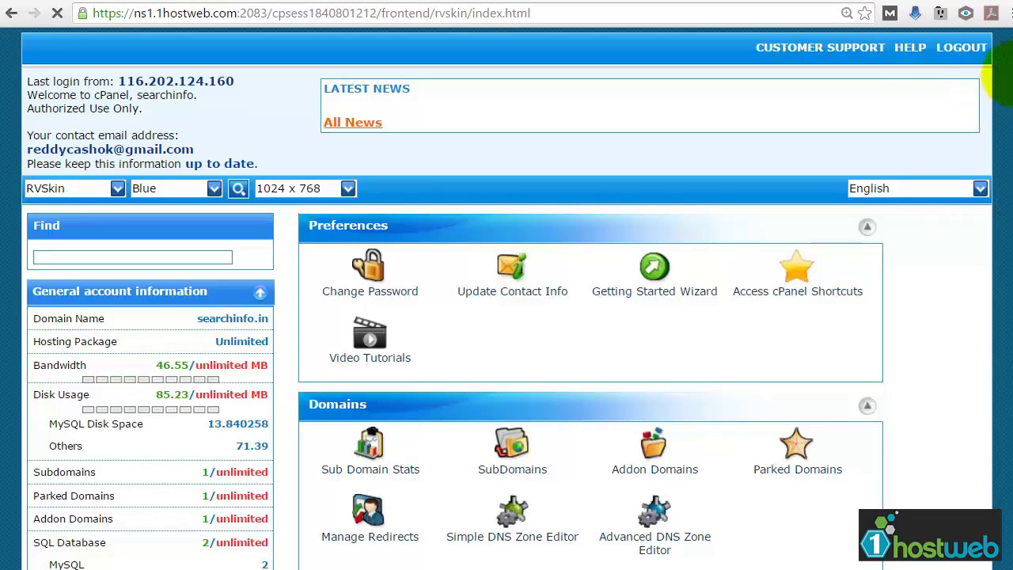
# Step: Go to the Attracta_SEO section of the dashboard and open Get In Google
pyautogui.moveTo(1004, 83); pyautogui.dragTo(1010, 478)
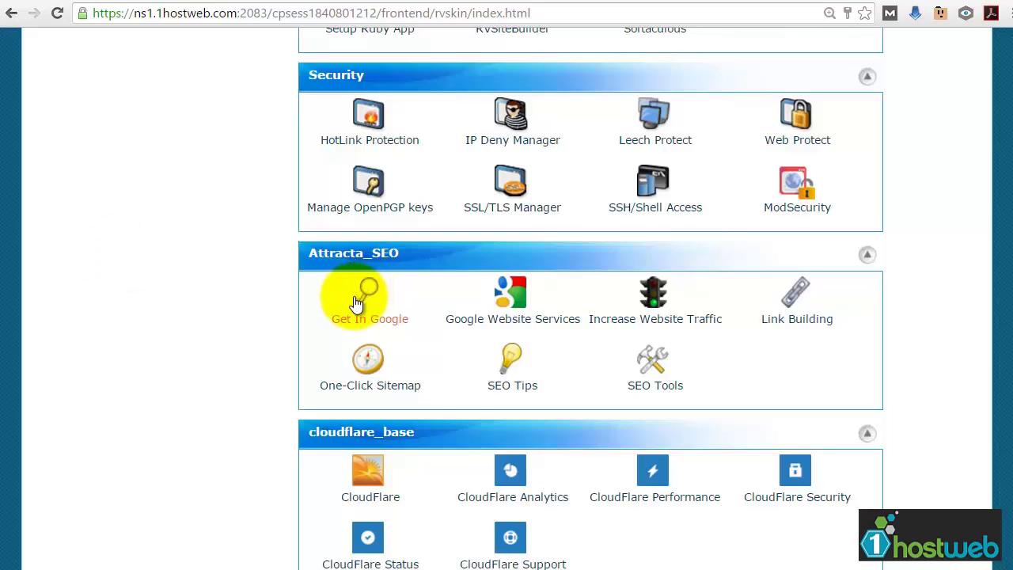
pyautogui.click(659, 371)
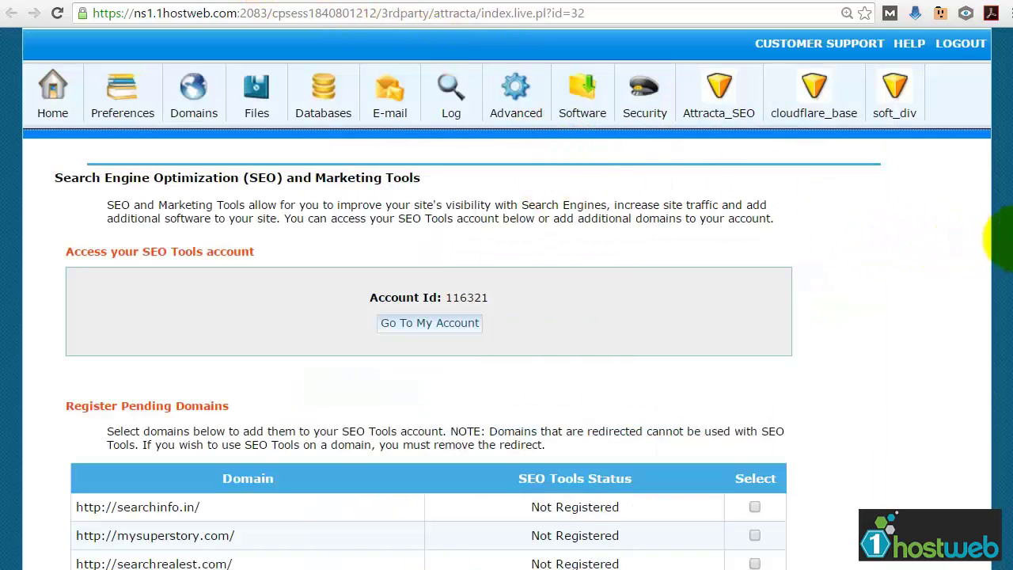
# Step: Go to the linked Attracta SEO Tools account from the SEO and Marketing Tools page
pyautogui.scroll(1, 934, 206)
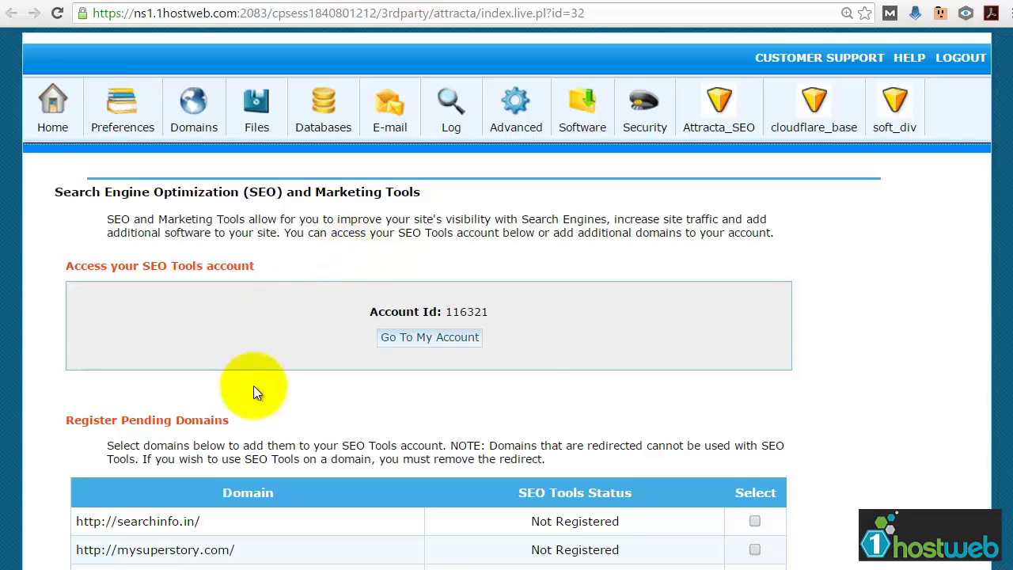
pyautogui.click(430, 339)
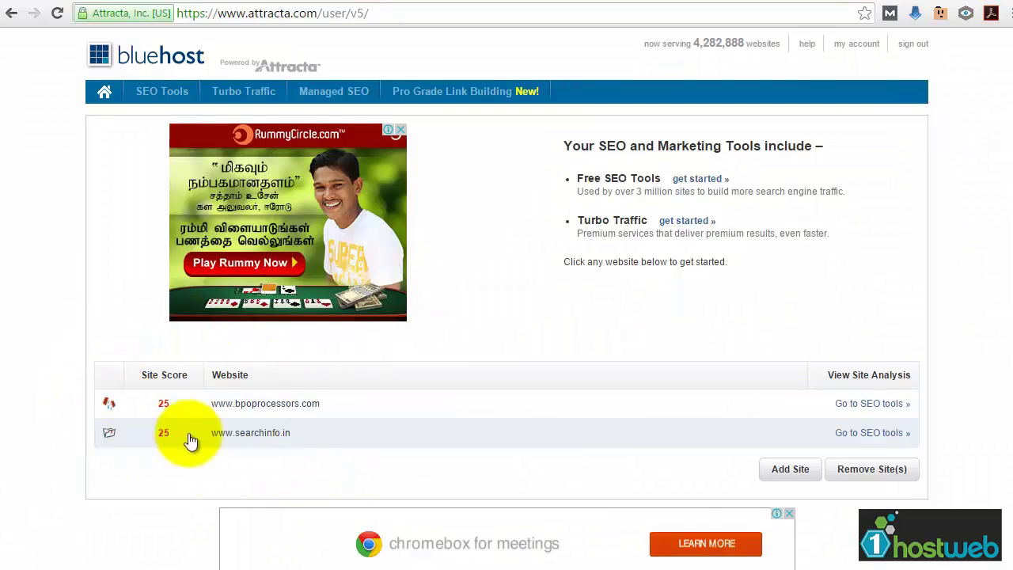
pyautogui.click(790, 471)
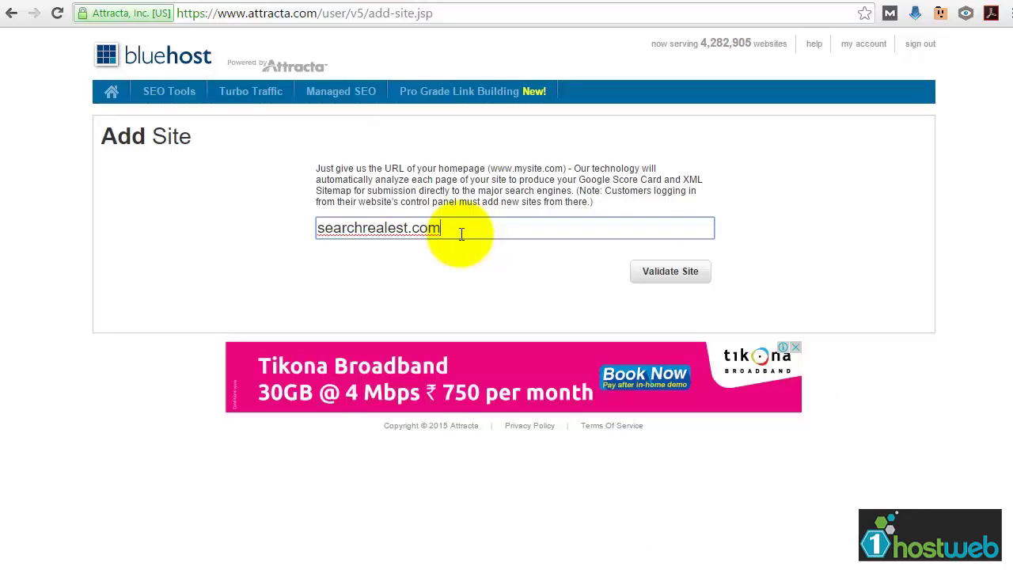
pyautogui.click(639, 270)
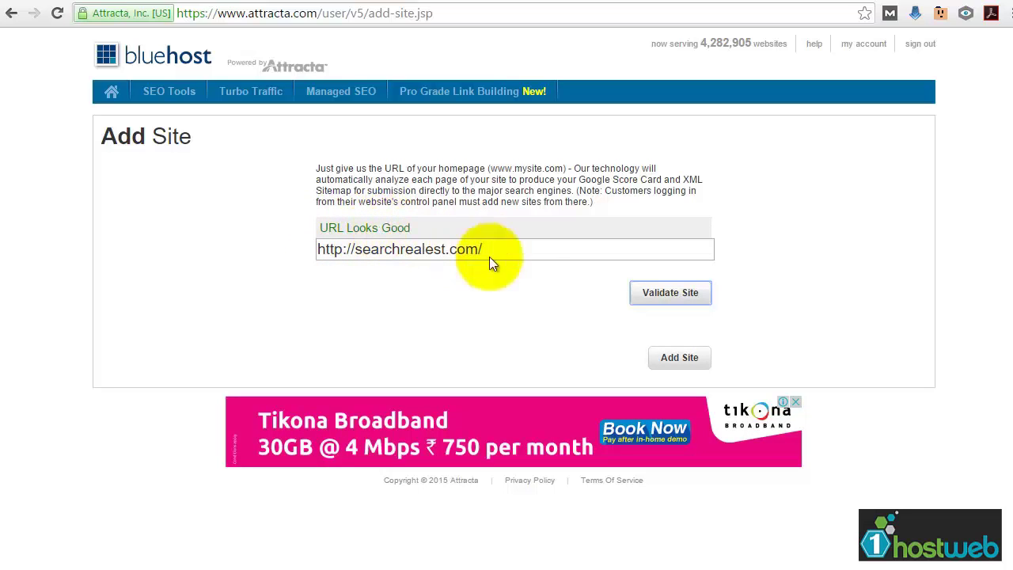
# Step: Add searchrealest.com, set its profile country to India, and start its SEO checklist
pyautogui.click(679, 358)
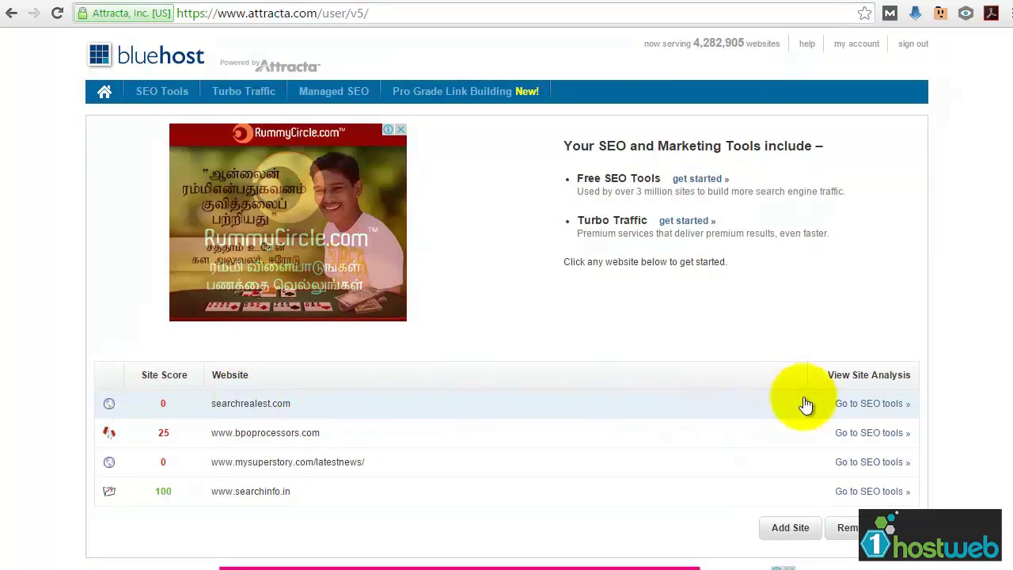
pyautogui.click(891, 404)
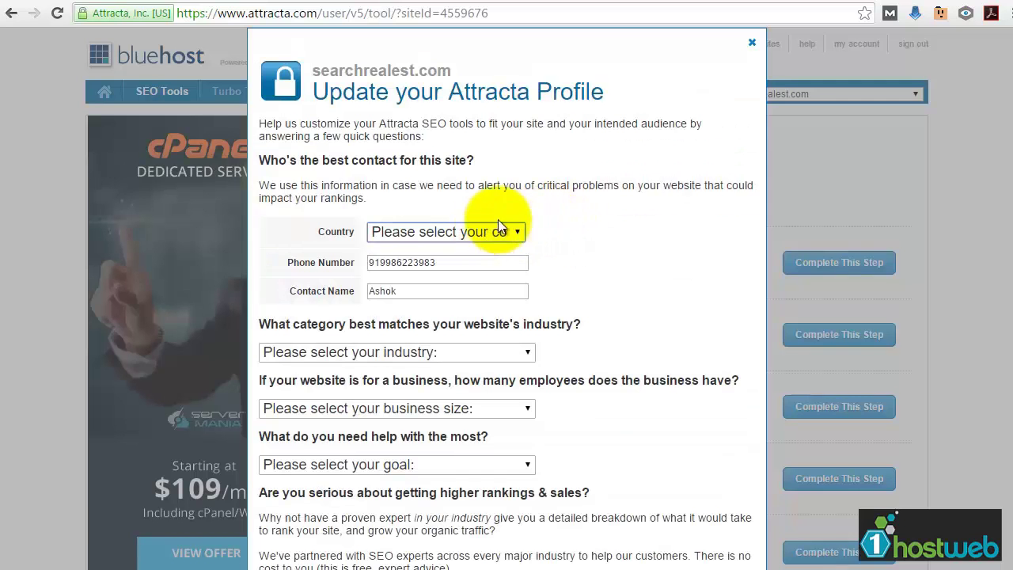
pyautogui.click(461, 236)
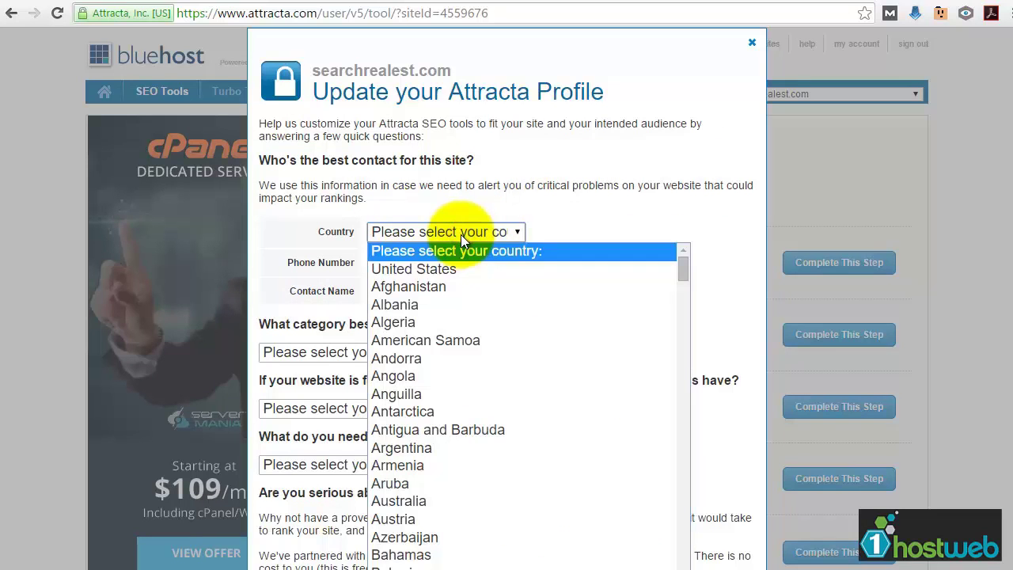
pyautogui.write('india')
pyautogui.press('Return')
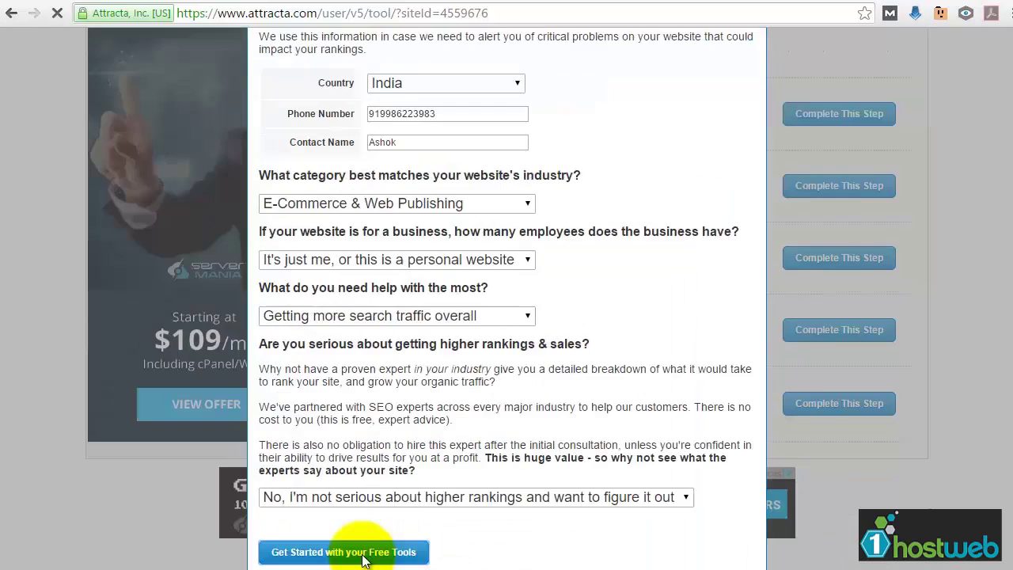
pyautogui.click(360, 552)
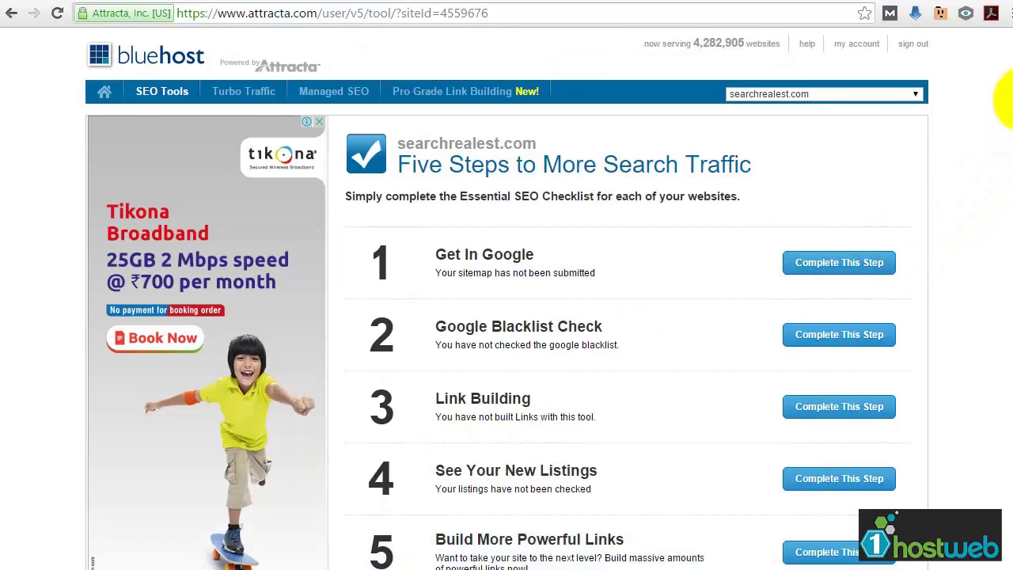
# Step: Bring the pending Five Steps to More Search Traffic checklist into view
pyautogui.moveTo(1010, 97); pyautogui.dragTo(1010, 192)
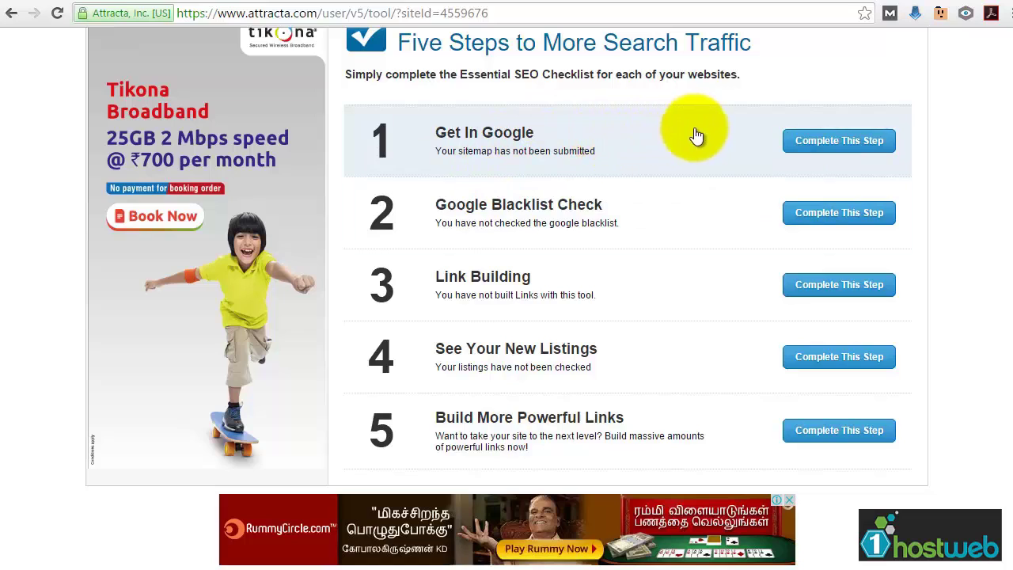
# Step: Create and submit the searchrealest.com sitemap through the Get In Google step
pyautogui.click(803, 143)
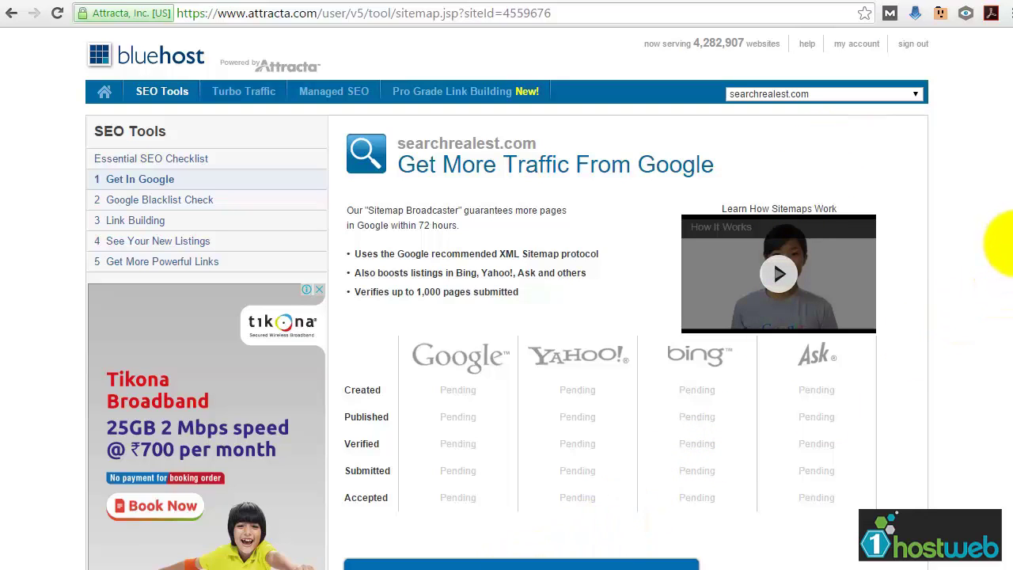
pyautogui.scroll(-1, 1002, 281)
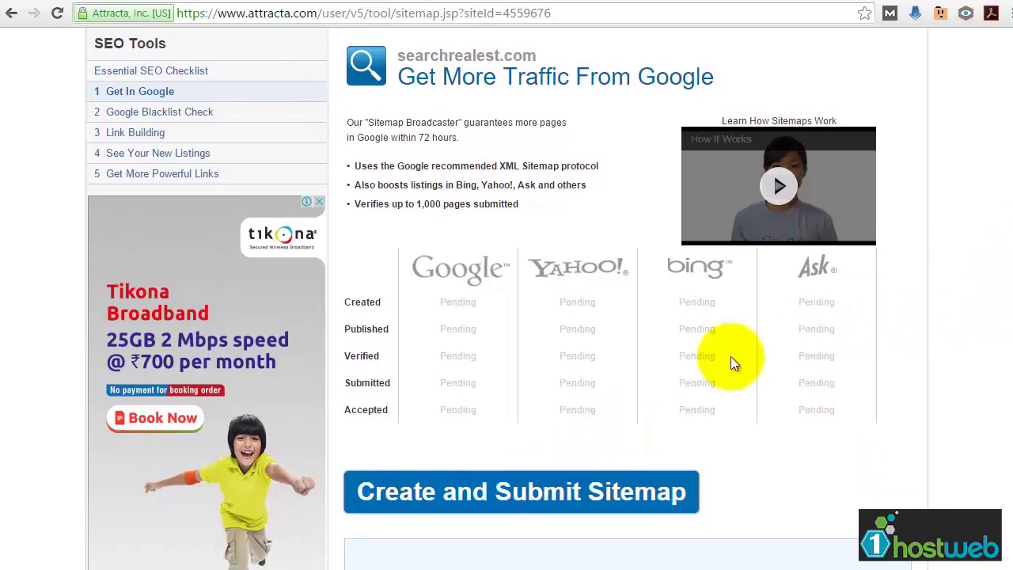
pyautogui.click(492, 494)
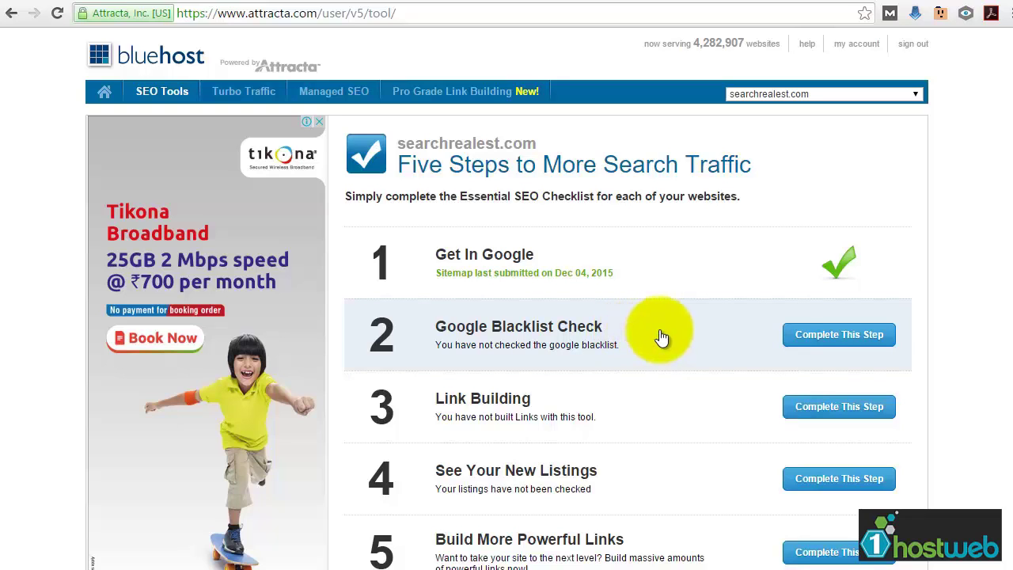
# Step: Check the Google blacklist, confirm the site isn't listed, and complete the step
pyautogui.click(841, 340)
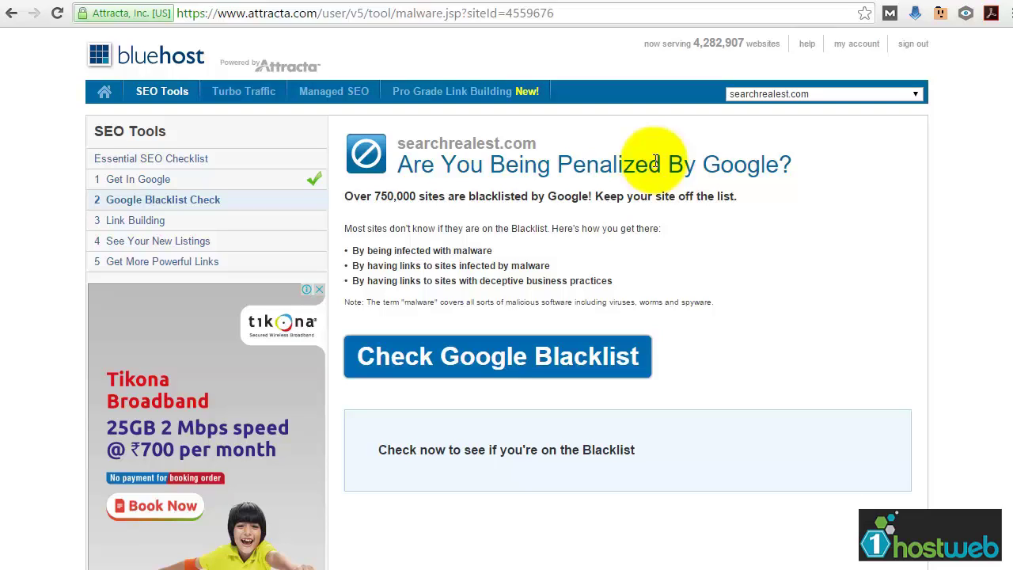
pyautogui.click(470, 363)
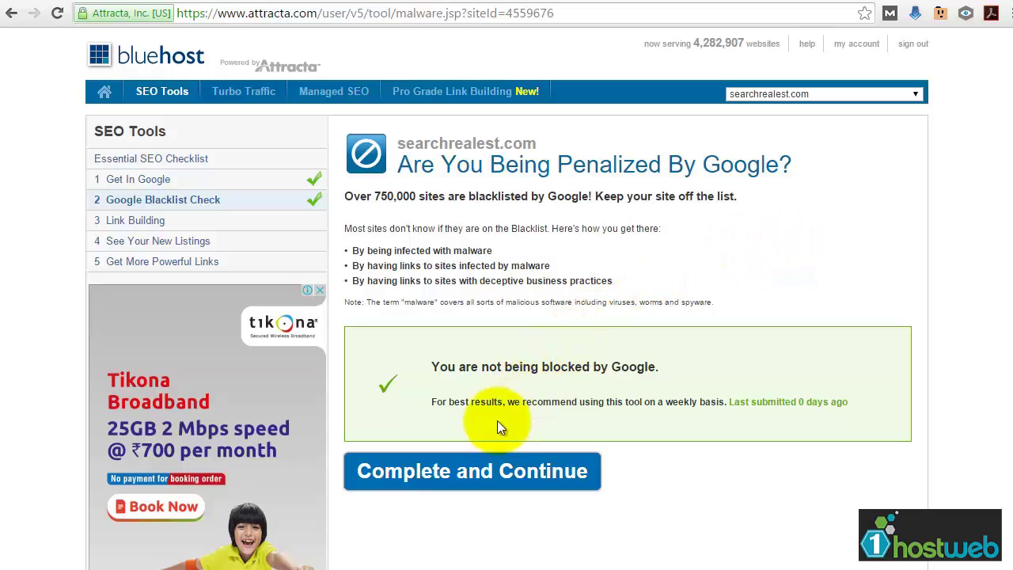
pyautogui.click(463, 473)
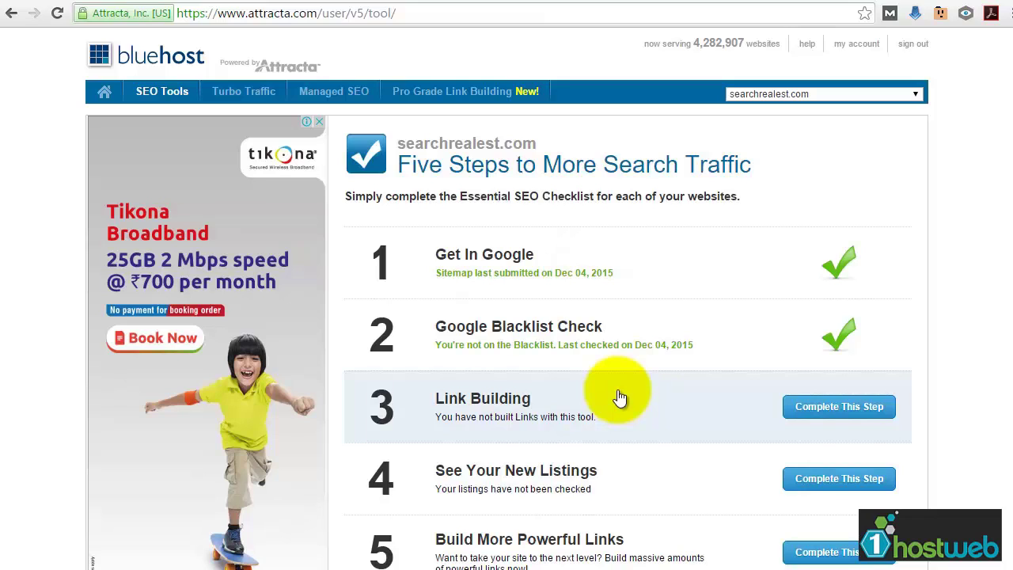
# Step: Submit the directory link-building form with the Business and Finance categories selected
pyautogui.click(855, 412)
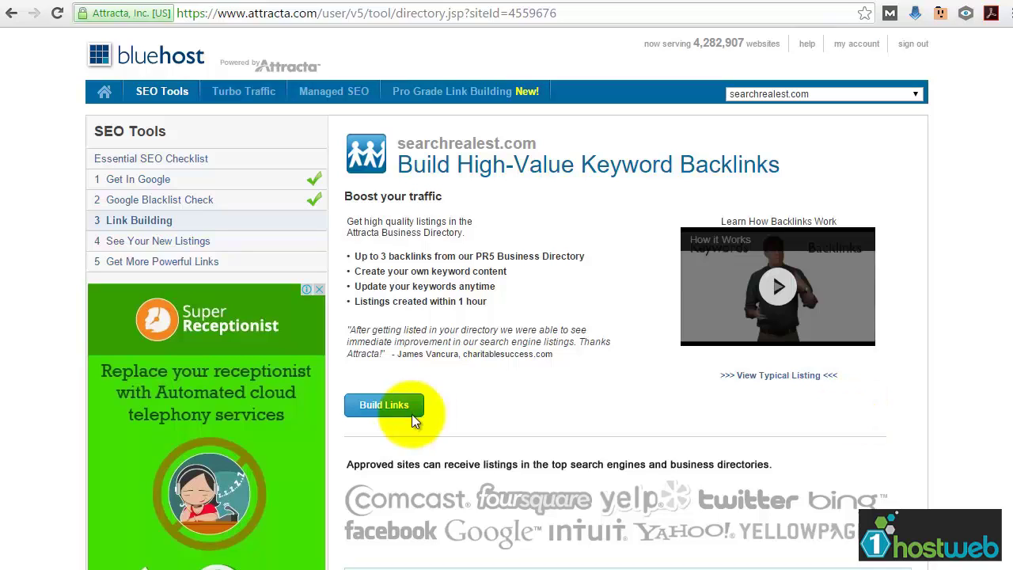
pyautogui.click(382, 405)
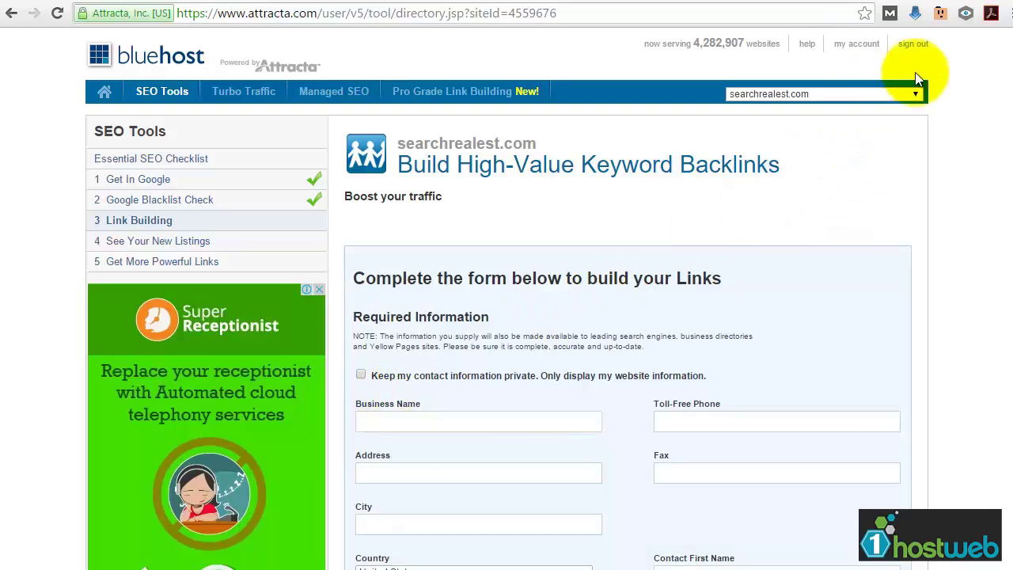
pyautogui.scroll(-3, 1006, 87)
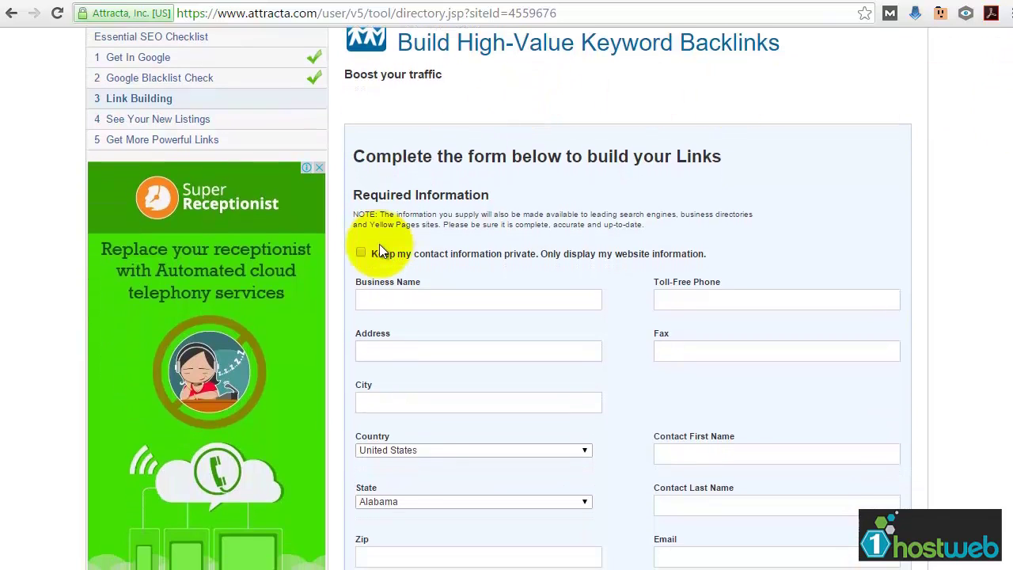
pyautogui.scroll(-10, 1010, 400)
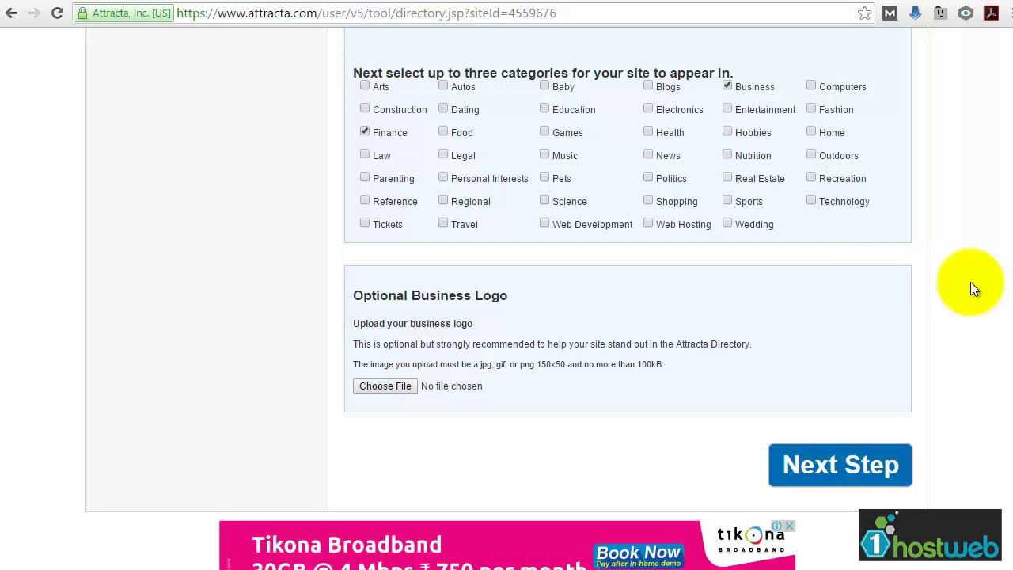
pyautogui.click(855, 470)
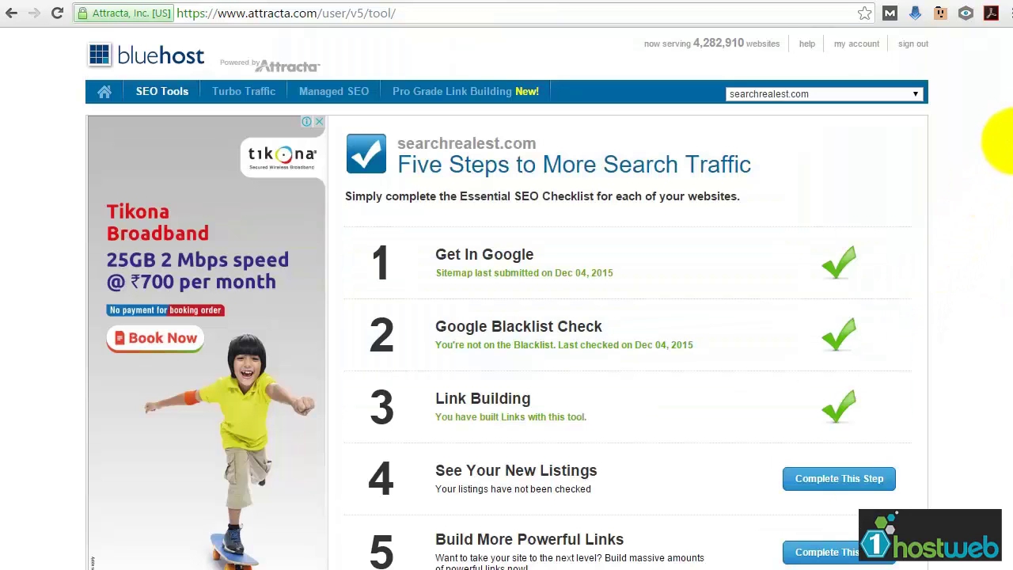
# Step: Verify the sitemap reached Google, Yahoo, Bing and Ask, then complete See Your New Listings
pyautogui.scroll(-1, 1007, 127)
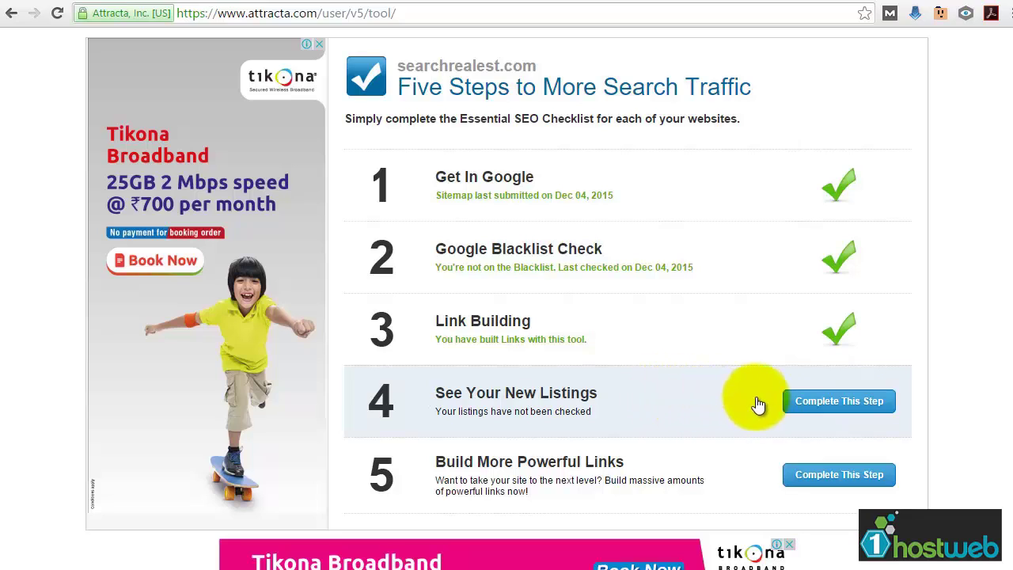
pyautogui.click(829, 402)
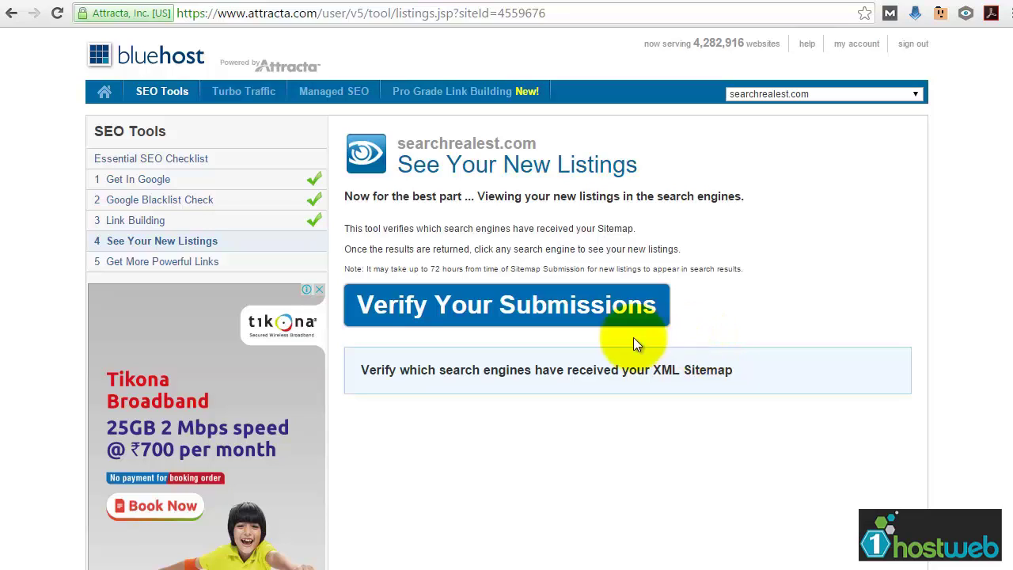
pyautogui.click(566, 313)
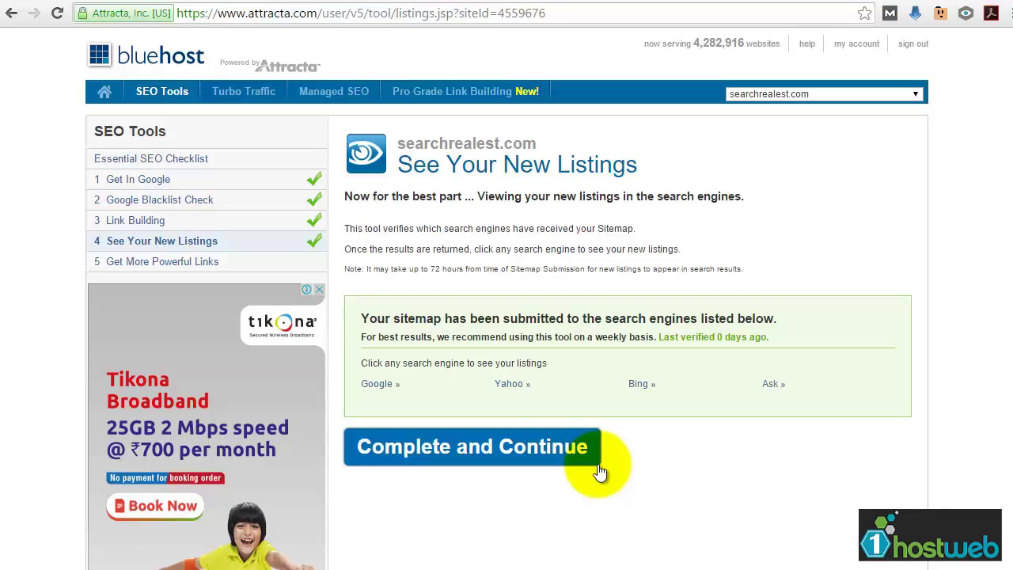
pyautogui.click(478, 459)
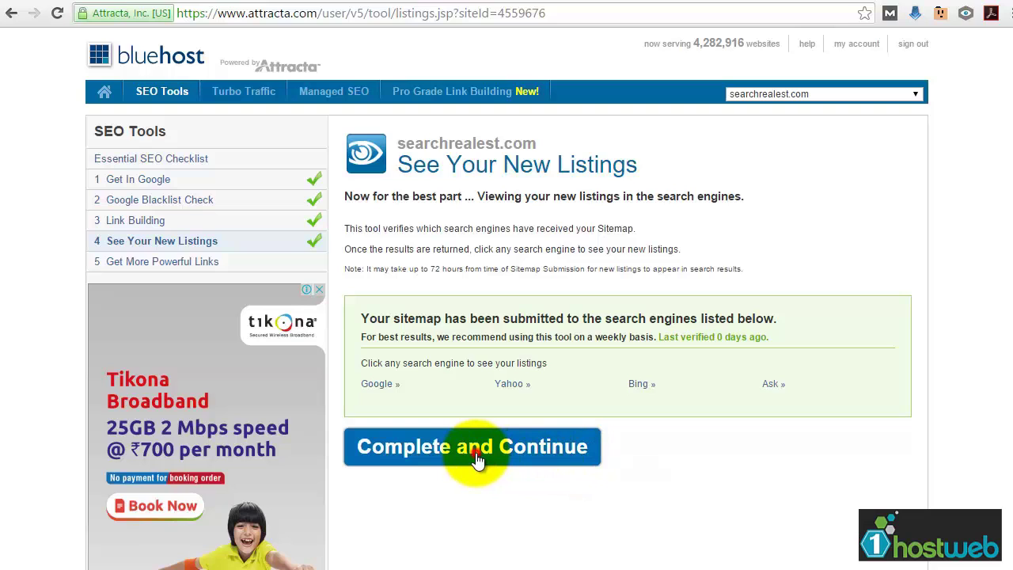